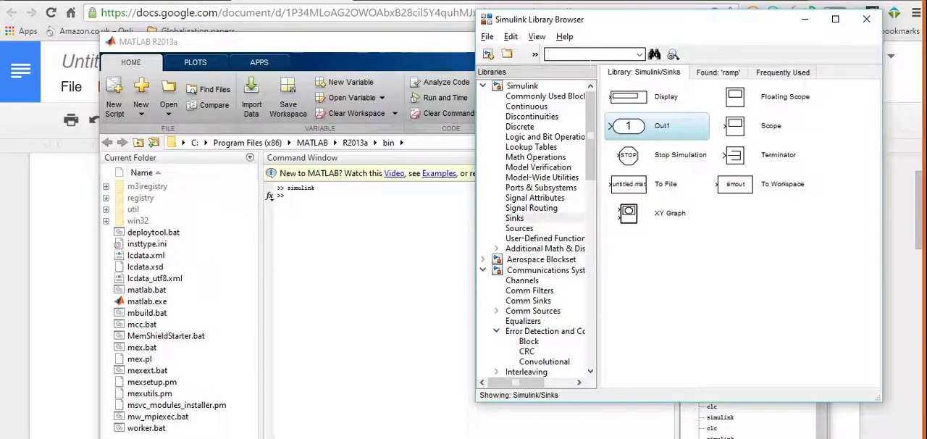
- Search the Simulink library for "transfer fcn" and pick the continuous Transfer Fcn block
{"action": "type", "text": "transfer fcn"}
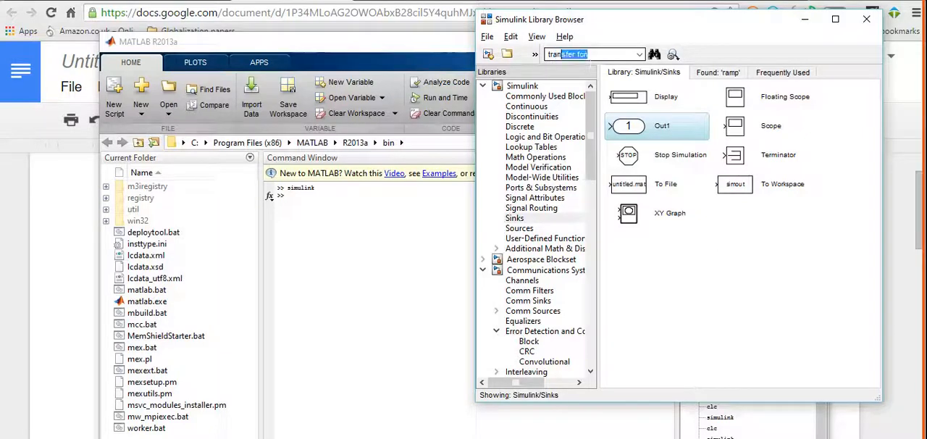
{"action": "key", "text": "Return"}
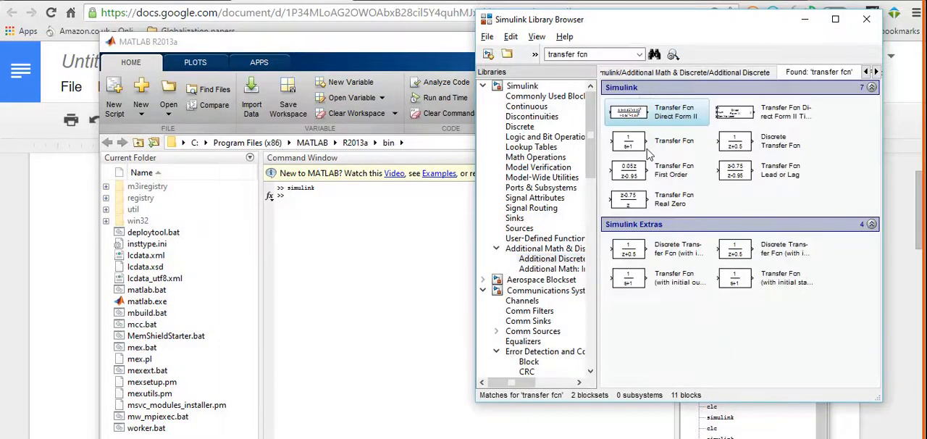
{"action": "left_click_drag", "start_coordinate": [629, 141], "coordinate": [401, 280]}
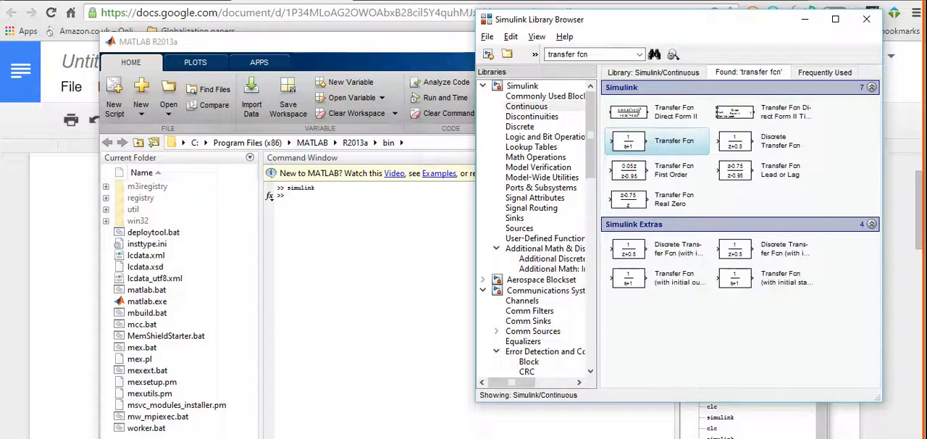
- Create a new blank Simulink model and place a Transfer Fcn block in it
{"action": "left_click", "coordinate": [486, 37]}
{"action": "mouse_move", "coordinate": [504, 55]}
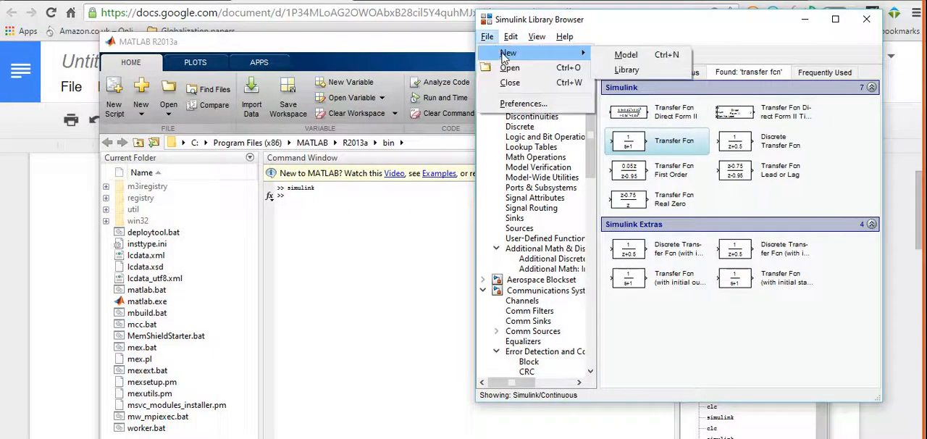
{"action": "left_click", "coordinate": [627, 55]}
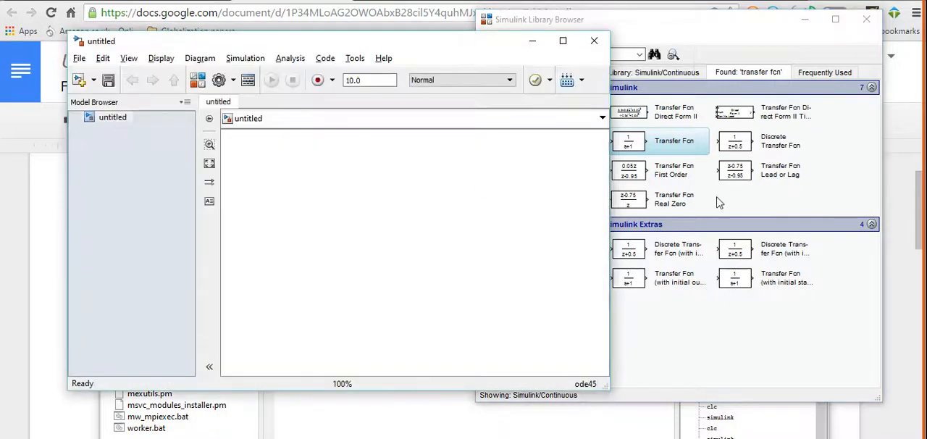
{"action": "left_click_drag", "start_coordinate": [662, 143], "coordinate": [290, 210]}
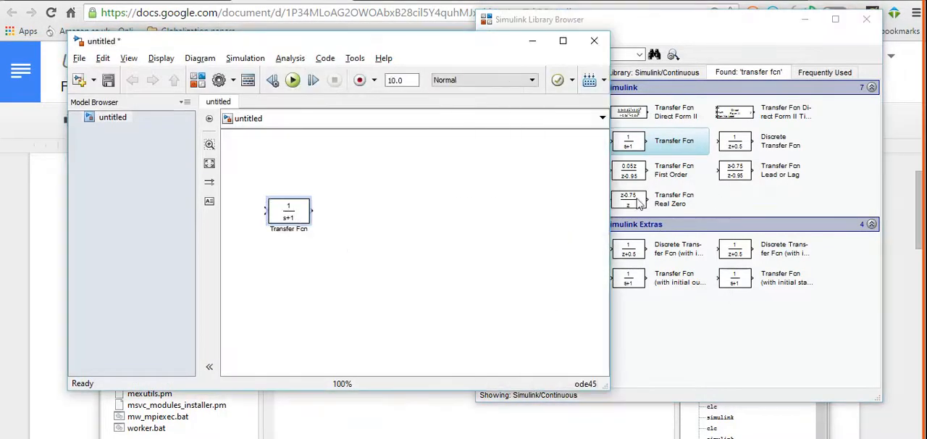
- Add a Step block from the Sources library to the model, below the Transfer Fcn block
{"action": "left_click", "coordinate": [881, 178]}
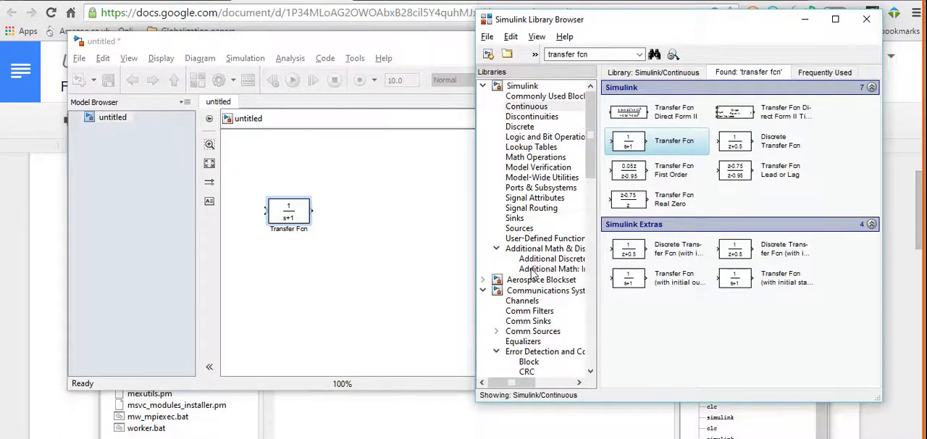
{"action": "left_click", "coordinate": [520, 229]}
{"action": "scroll", "coordinate": [722, 252], "scroll_direction": "down", "scroll_amount": 3}
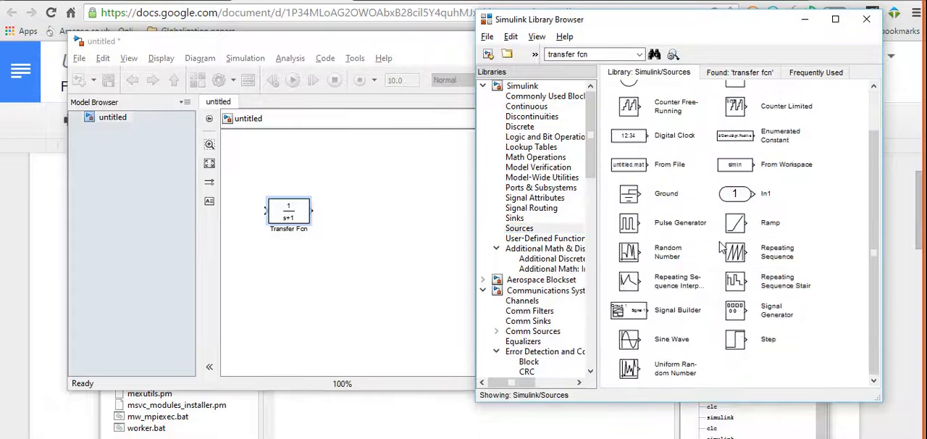
{"action": "left_click_drag", "start_coordinate": [734, 338], "coordinate": [300, 290]}
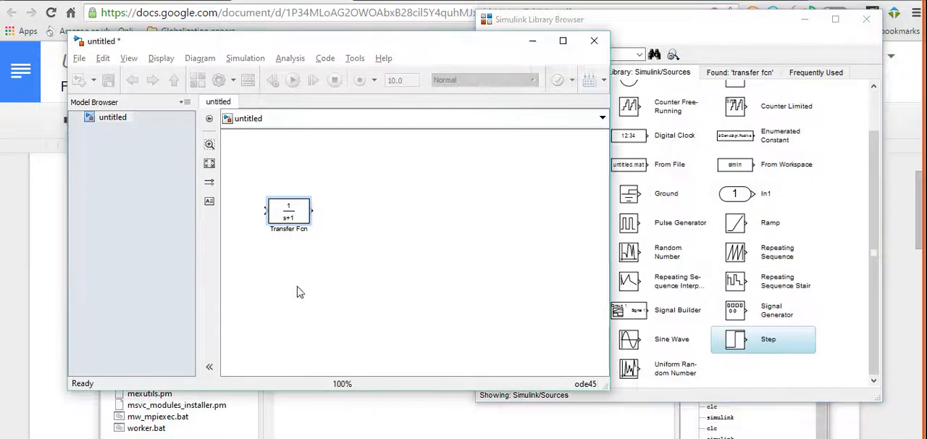
{"action": "left_click", "coordinate": [639, 54]}
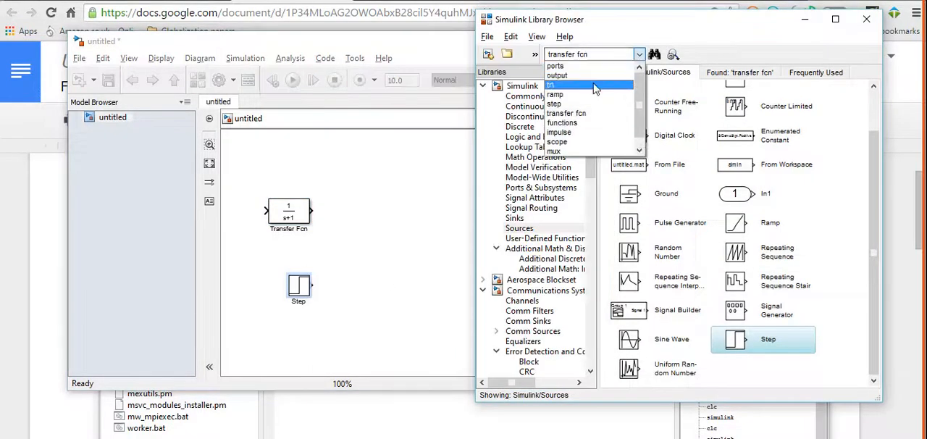
{"action": "left_click", "coordinate": [590, 95]}
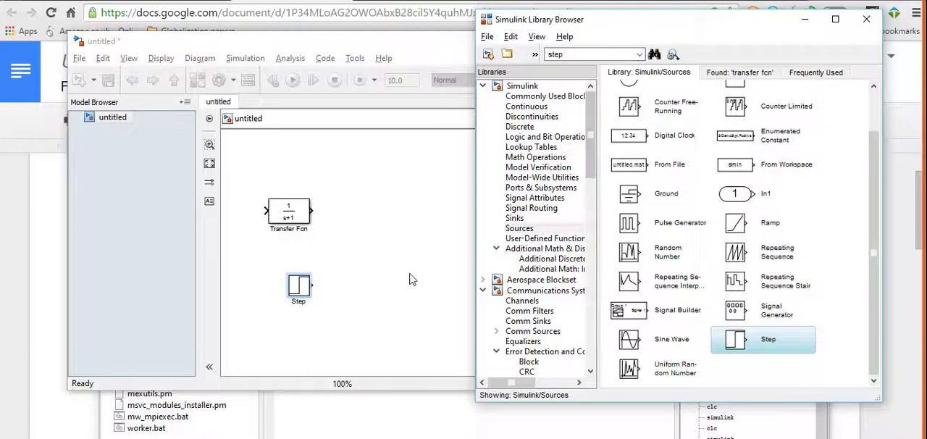
- Line up the Step block ahead of the Transfer Fcn block and connect its output to the Transfer Fcn input
{"action": "left_click", "coordinate": [371, 284]}
{"action": "left_click", "coordinate": [269, 229]}
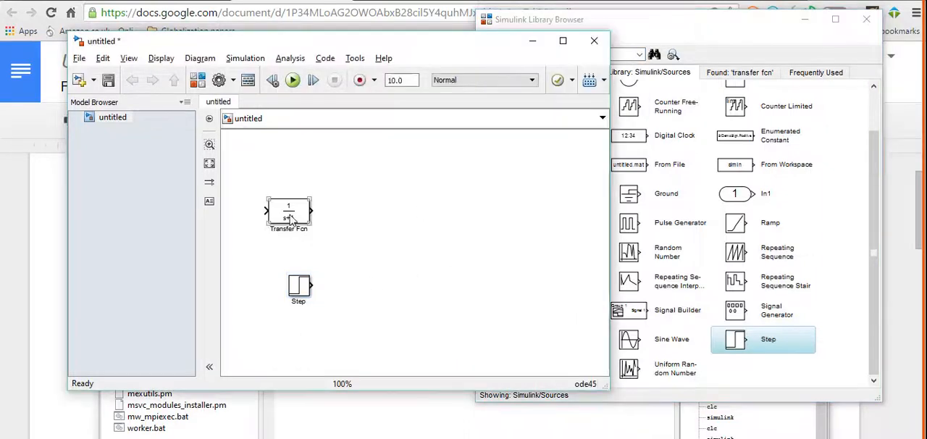
{"action": "left_click_drag", "start_coordinate": [289, 219], "coordinate": [402, 226]}
{"action": "left_click_drag", "start_coordinate": [302, 291], "coordinate": [363, 217]}
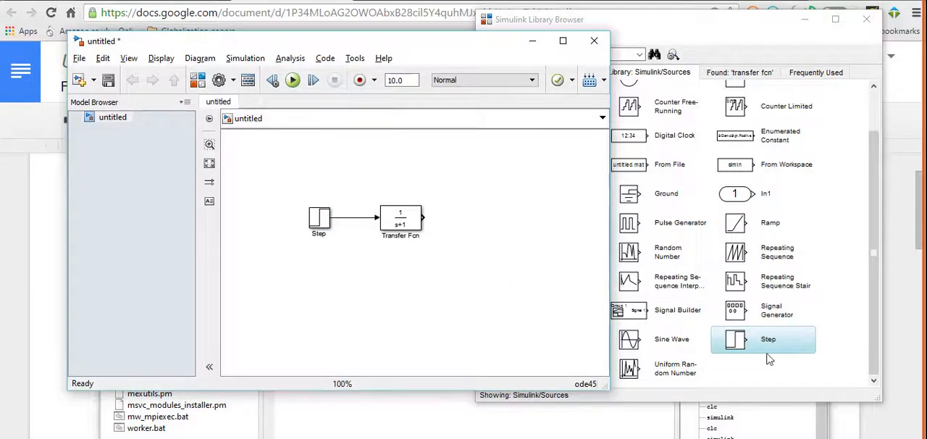
- Find the Scope block in the library, place it after the Transfer Fcn block and connect the Transfer Fcn output to it
{"action": "left_click", "coordinate": [771, 310]}
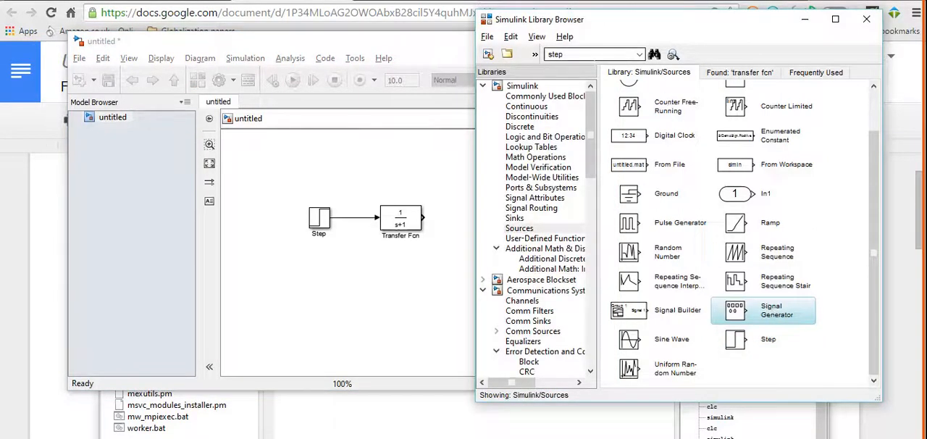
{"action": "double_click", "coordinate": [554, 55]}
{"action": "type", "text": "sc"}
{"action": "key", "text": "Return"}
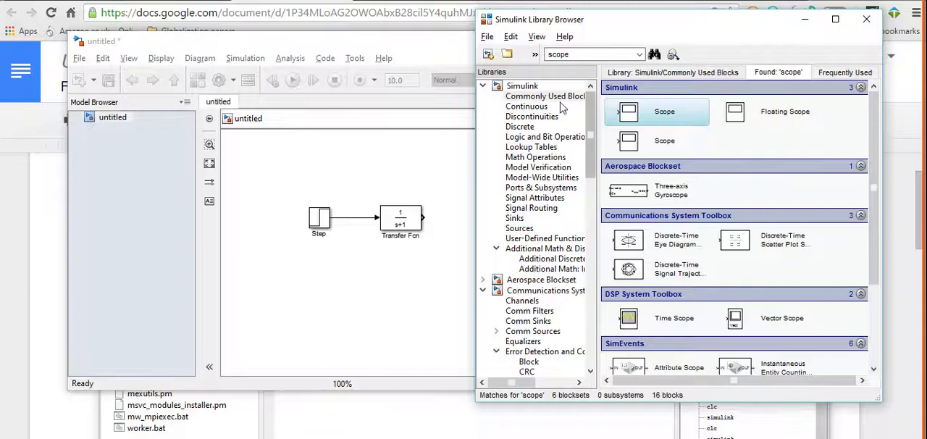
{"action": "left_click_drag", "start_coordinate": [628, 113], "coordinate": [460, 218]}
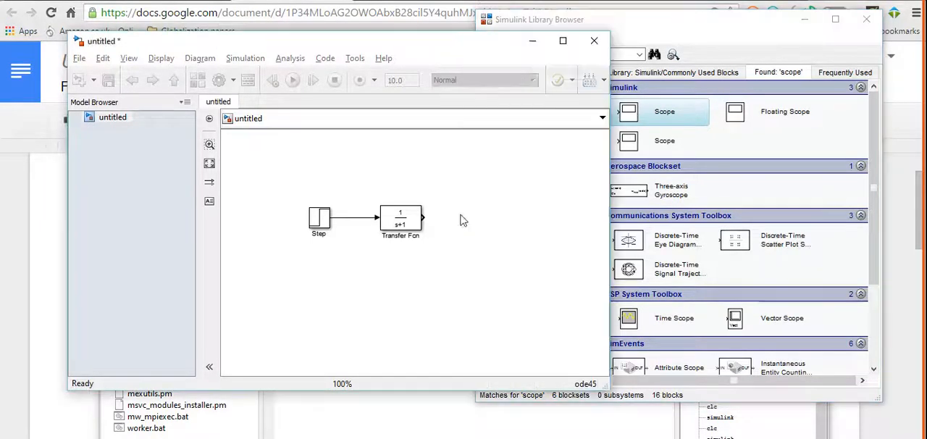
{"action": "left_click", "coordinate": [449, 291]}
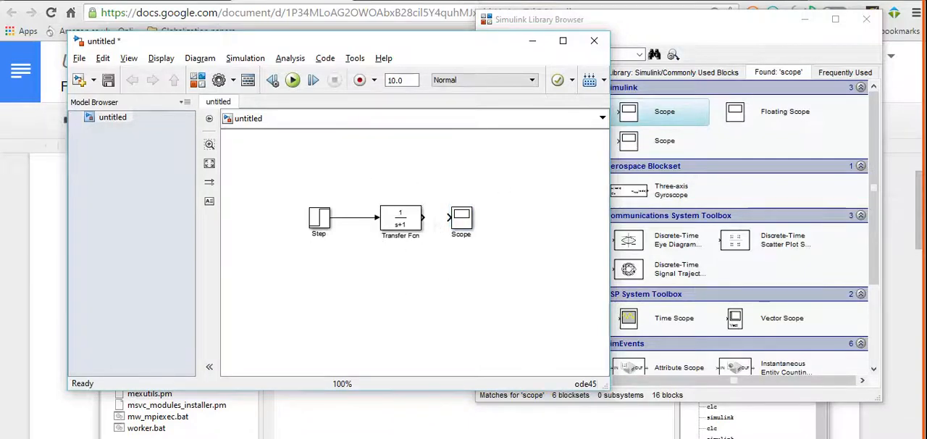
{"action": "left_click_drag", "start_coordinate": [424, 218], "coordinate": [448, 217]}
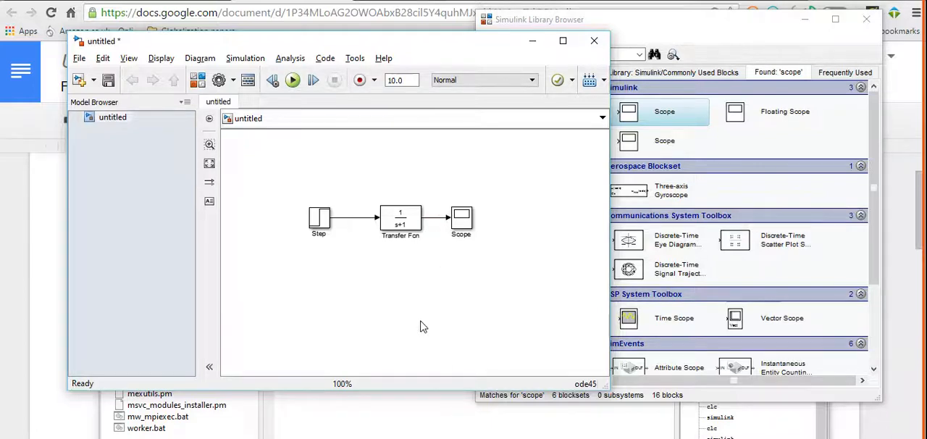
- Switch to the Google Docs lab sheet and examine the open-loop function, the range of a and the readings table
{"action": "key", "text": "alt+Tab"}
{"action": "key", "text": "alt+Tab"}
{"action": "key", "text": "alt+Tab"}
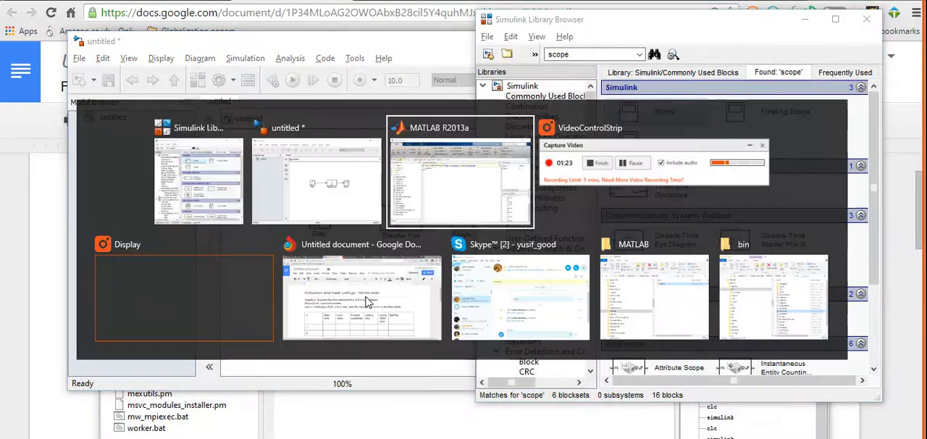
{"action": "left_click", "coordinate": [432, 199]}
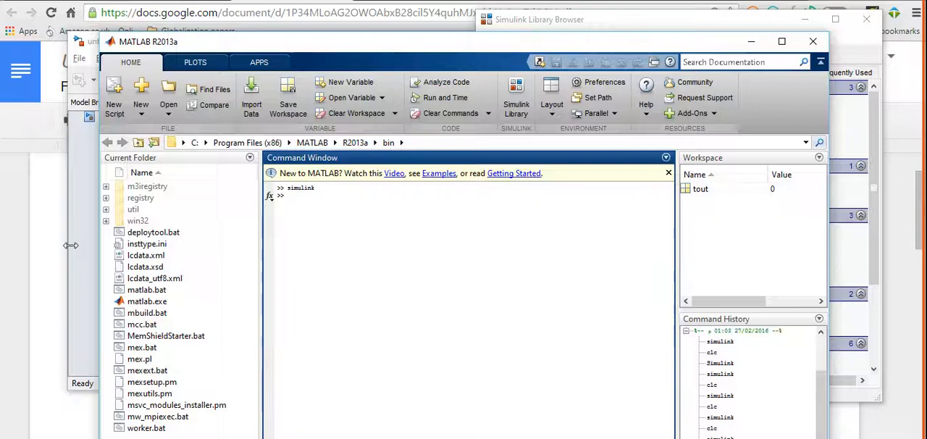
{"action": "left_click", "coordinate": [64, 175]}
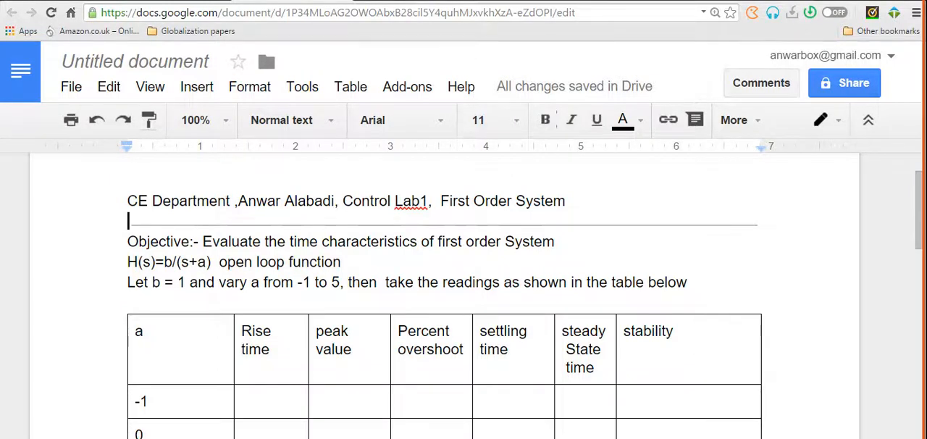
- Switch from the lab sheet back to the untitled Simulink model window
{"action": "key", "text": "alt+Tab"}
{"action": "key", "text": "alt+Tab"}
{"action": "key", "text": "alt+Tab"}
{"action": "key", "text": "alt+Tab"}
{"action": "key", "text": "alt+Tab"}
{"action": "key", "text": "alt+Tab"}
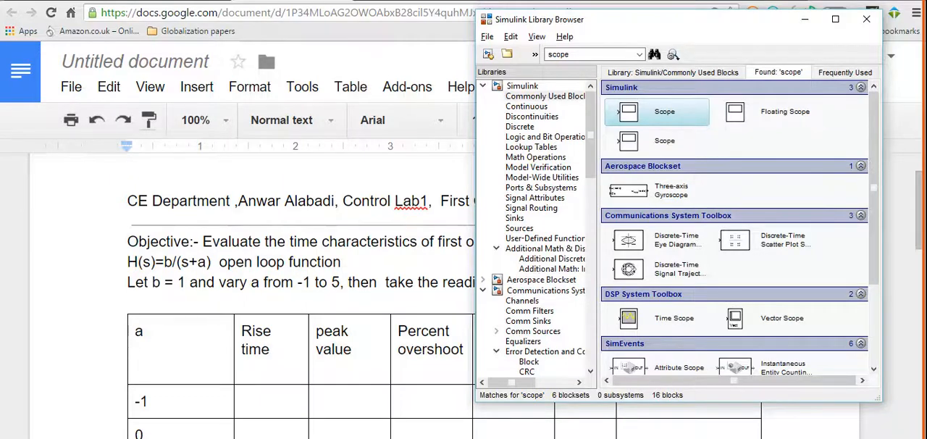
{"action": "key", "text": "alt+Tab"}
{"action": "key", "text": "alt+Tab"}
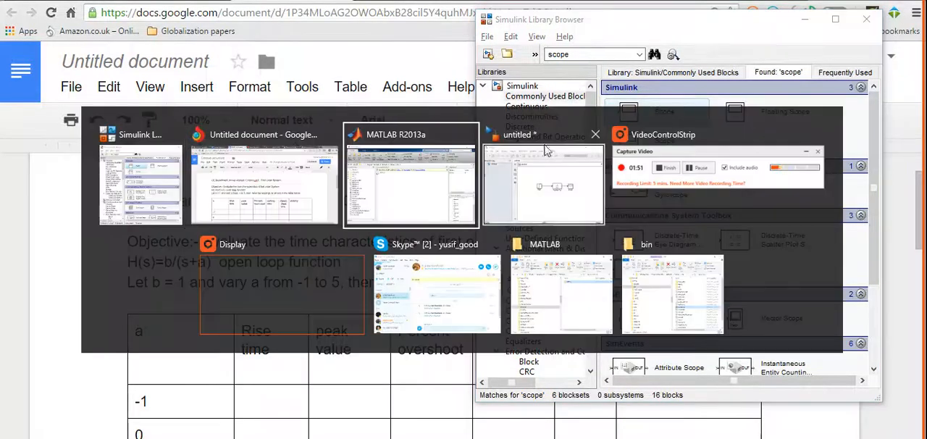
{"action": "left_click", "coordinate": [556, 203]}
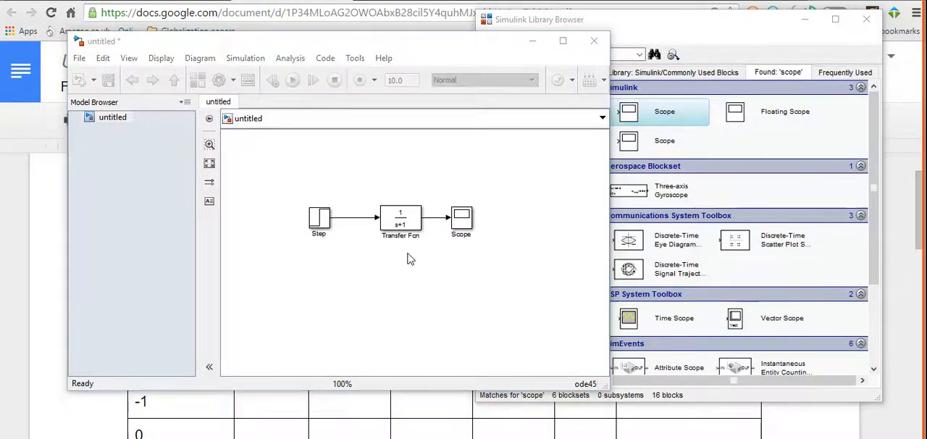
- Set the Transfer Fcn block's denominator coefficients to [1 -1], keeping the numerator at [1]
{"action": "left_click", "coordinate": [407, 226]}
{"action": "double_click", "coordinate": [407, 226]}
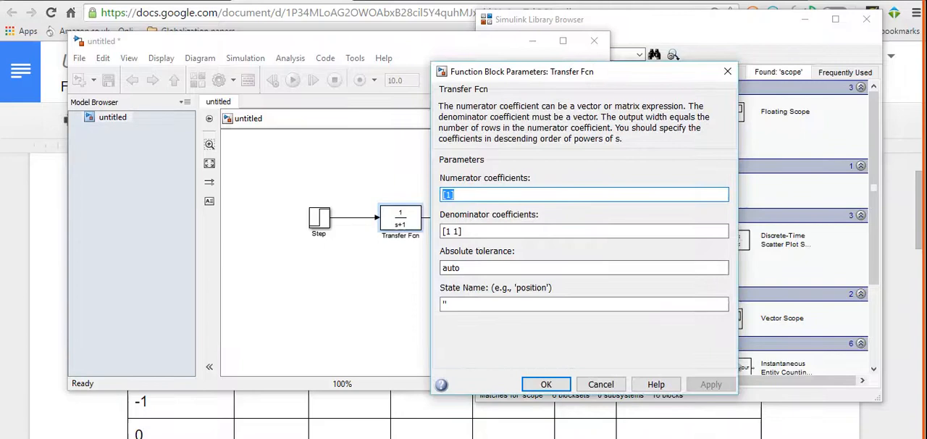
{"action": "double_click", "coordinate": [457, 232]}
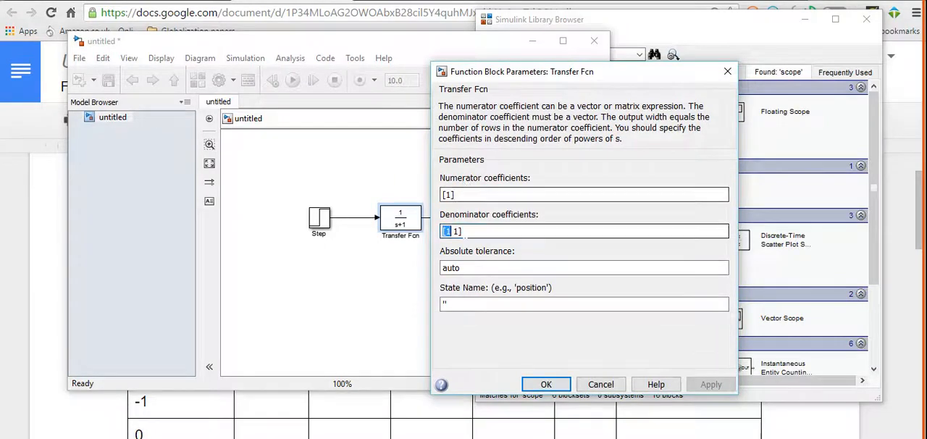
{"action": "left_click", "coordinate": [456, 230]}
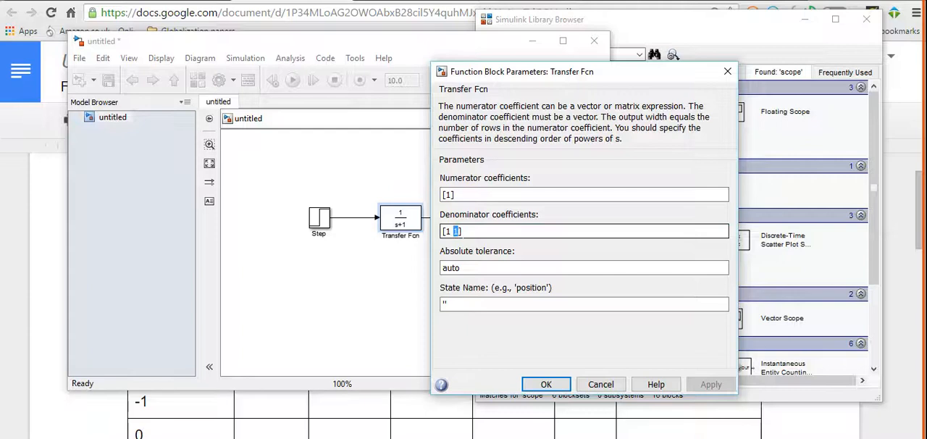
{"action": "type", "text": "-"}
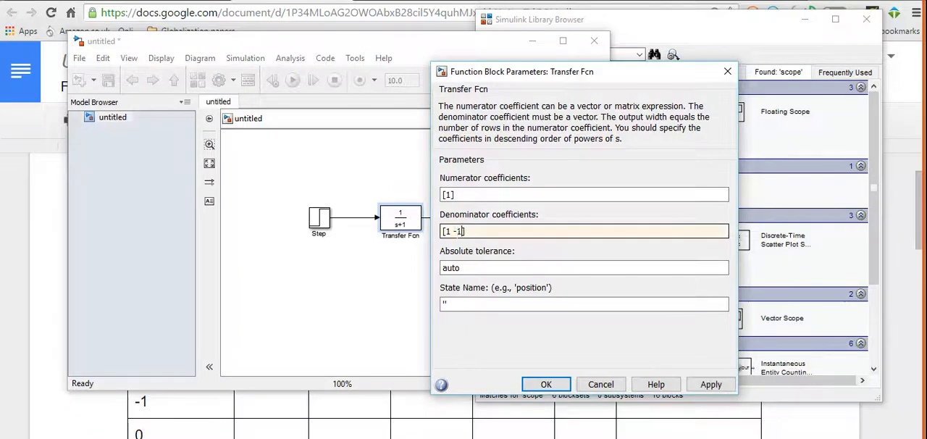
{"action": "left_click", "coordinate": [535, 383]}
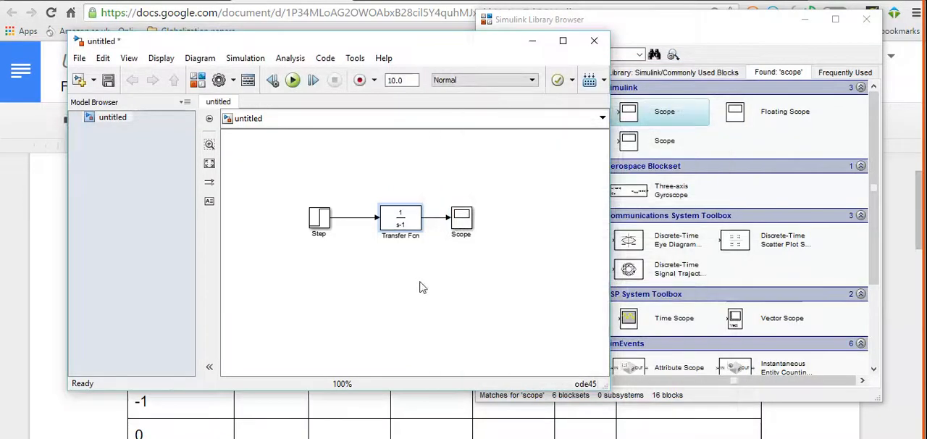
{"action": "right_click", "coordinate": [398, 222]}
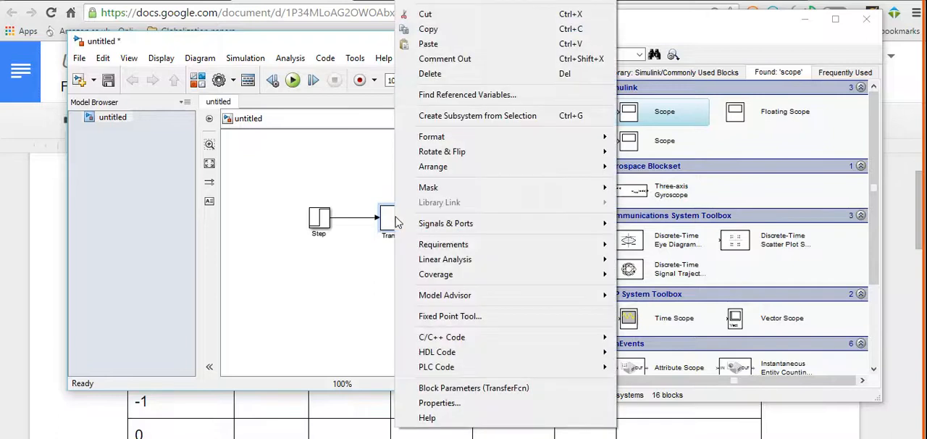
{"action": "left_click", "coordinate": [348, 316]}
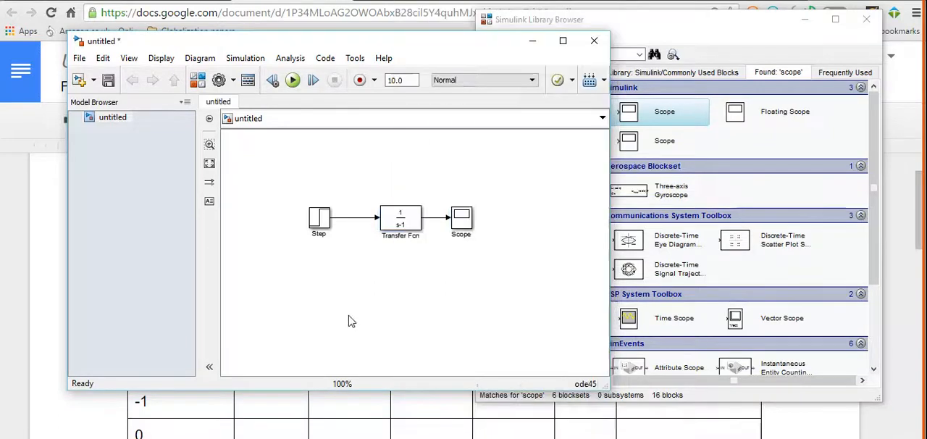
- Run the simulation and examine the step response in the Scope, maximized and autoscaled to the full curve
{"action": "left_click", "coordinate": [293, 81]}
{"action": "double_click", "coordinate": [463, 225]}
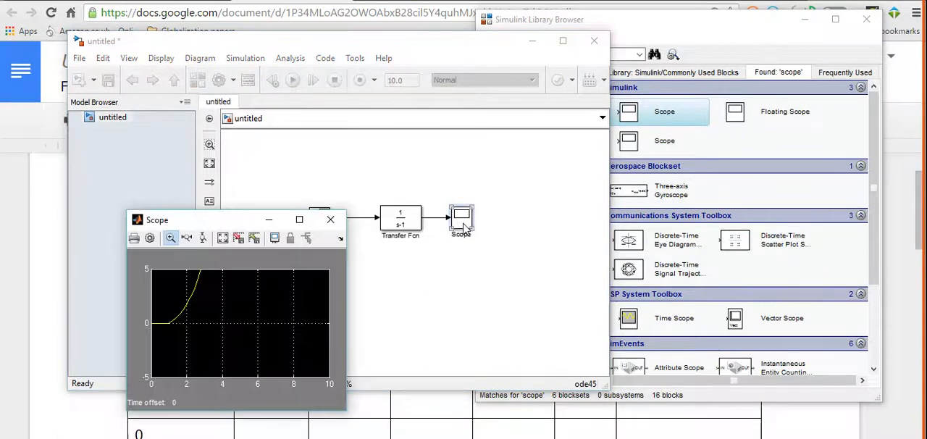
{"action": "left_click", "coordinate": [299, 219]}
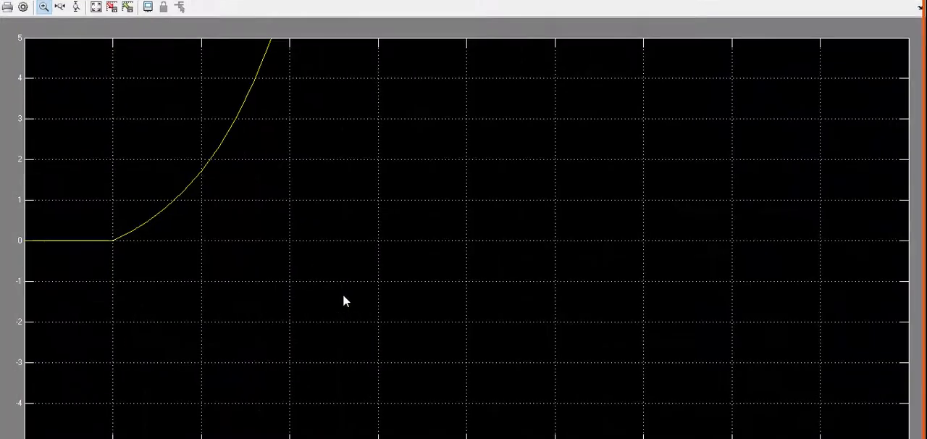
{"action": "left_click", "coordinate": [96, 7]}
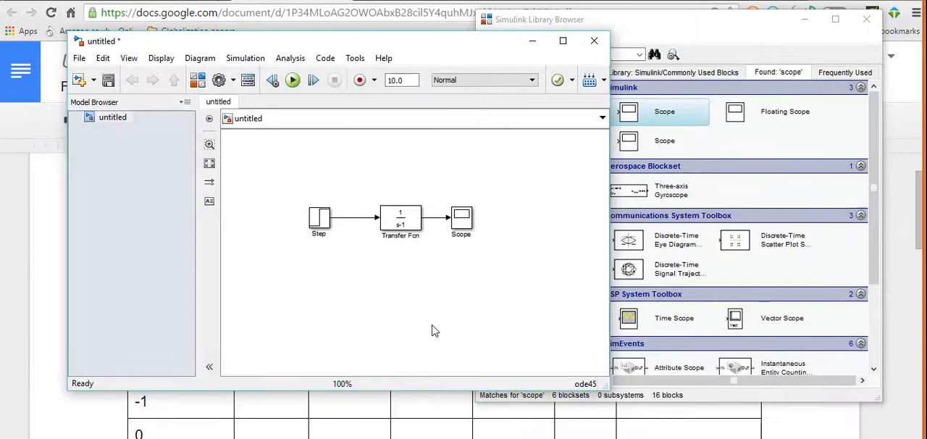
- Open the Transfer Fcn block in the Linear Analysis Tool using the Linearize Block command
{"action": "right_click", "coordinate": [401, 230]}
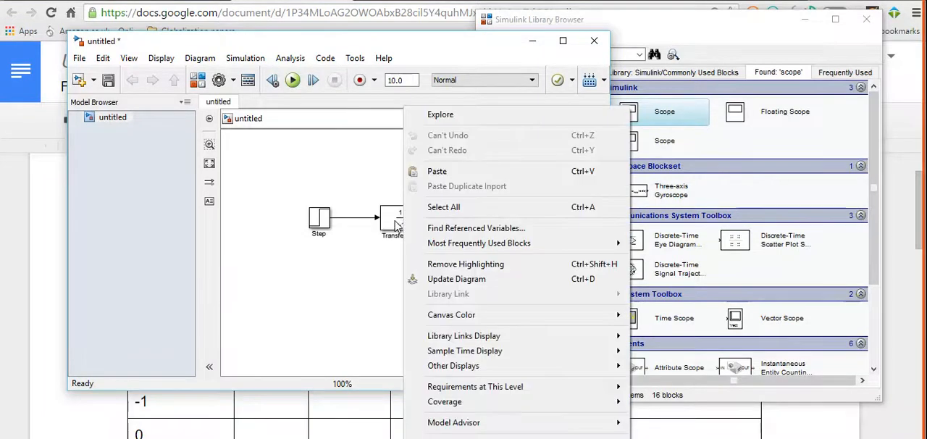
{"action": "left_click", "coordinate": [395, 225]}
{"action": "right_click", "coordinate": [394, 226]}
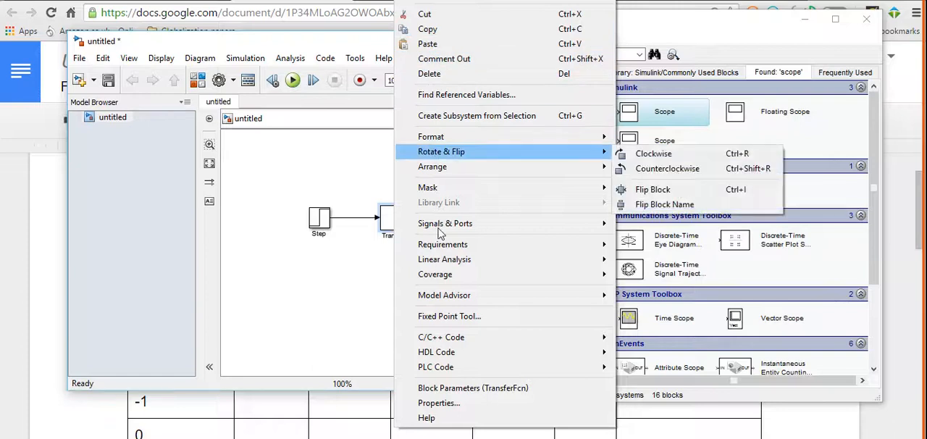
{"action": "mouse_move", "coordinate": [441, 262]}
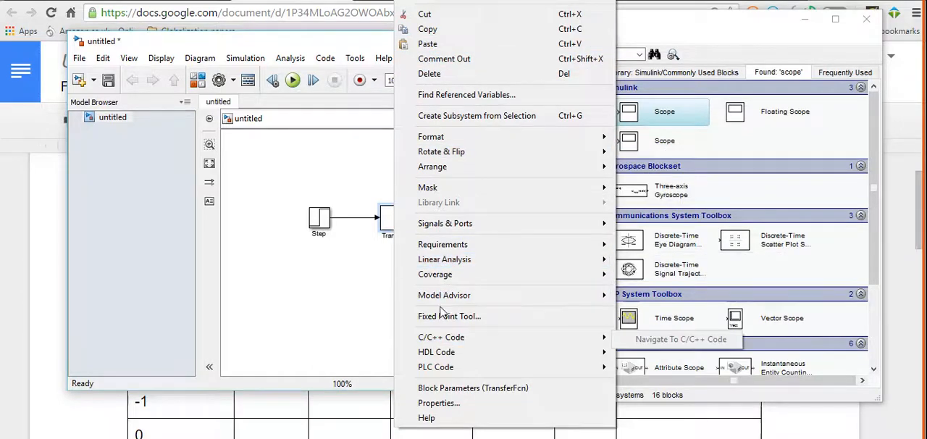
{"action": "mouse_move", "coordinate": [438, 201]}
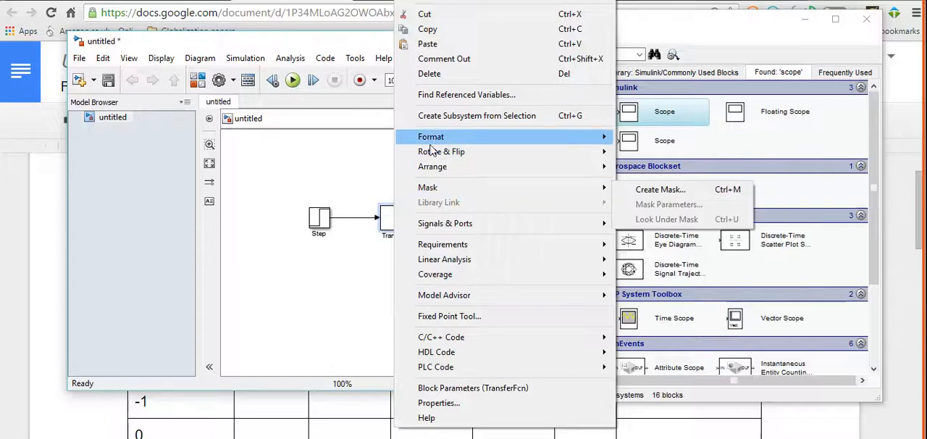
{"action": "mouse_move", "coordinate": [433, 137]}
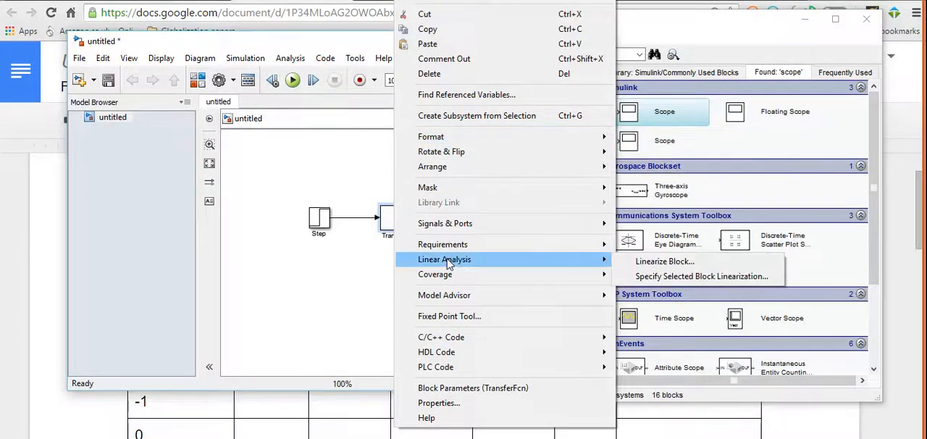
{"action": "left_click", "coordinate": [665, 262]}
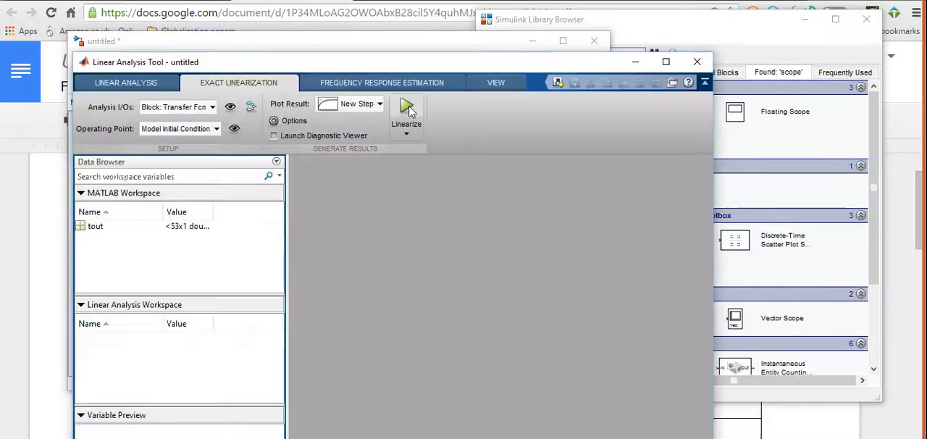
- Linearize the Transfer Fcn block with a New Step plot and examine its full step response in the enlarged window
{"action": "left_click", "coordinate": [381, 104]}
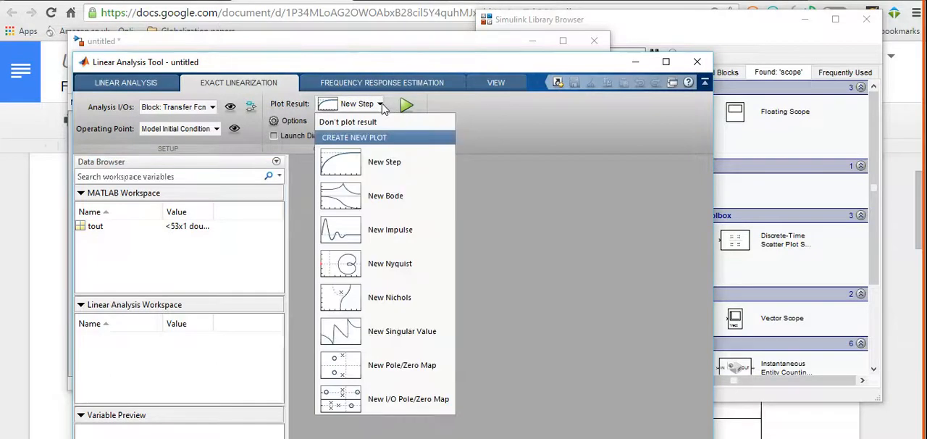
{"action": "left_click", "coordinate": [376, 160]}
{"action": "left_click", "coordinate": [407, 109]}
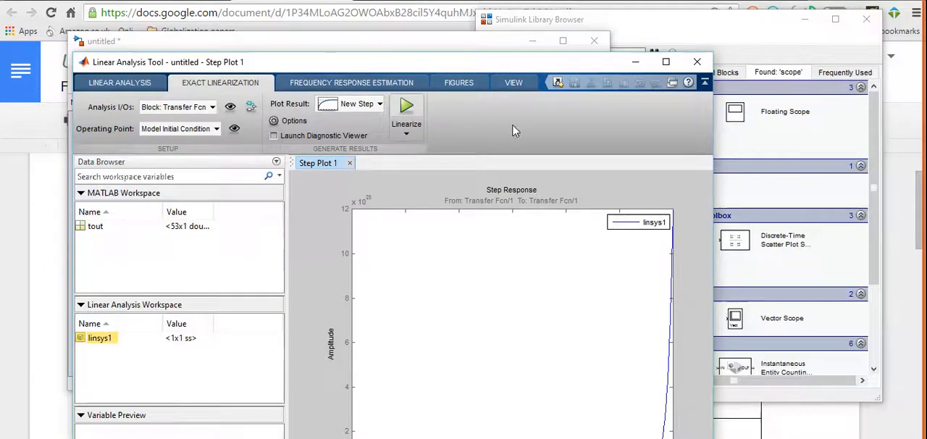
{"action": "left_click_drag", "start_coordinate": [516, 65], "coordinate": [532, 4]}
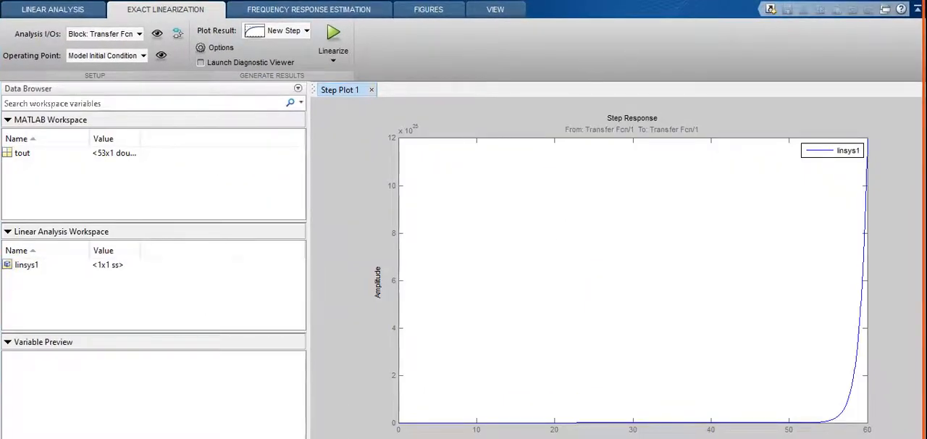
{"action": "left_click", "coordinate": [875, 1]}
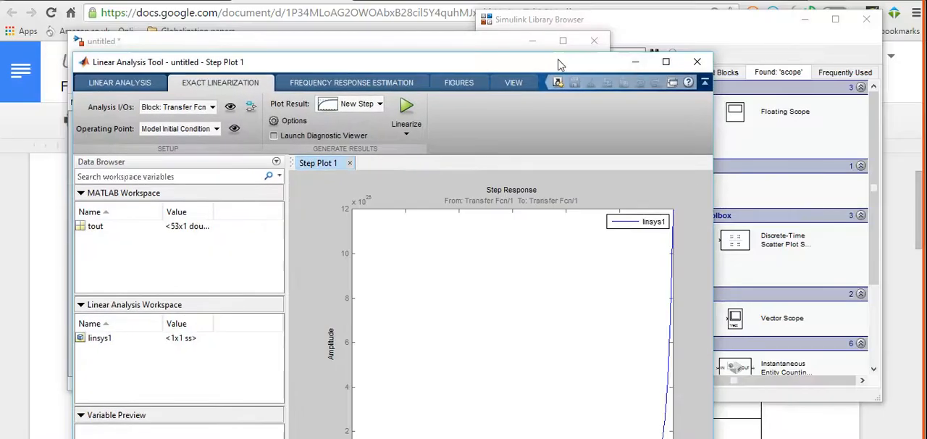
{"action": "left_click_drag", "start_coordinate": [558, 62], "coordinate": [540, 1]}
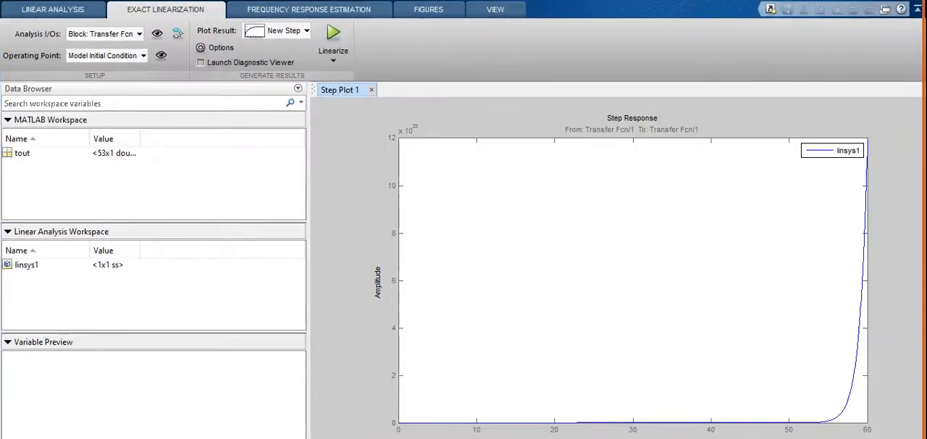
{"action": "left_click", "coordinate": [875, 1]}
- Linearize the block again with a New I/O Pole/Zero Map as the plot result
{"action": "left_click_drag", "start_coordinate": [467, 62], "coordinate": [411, 2]}
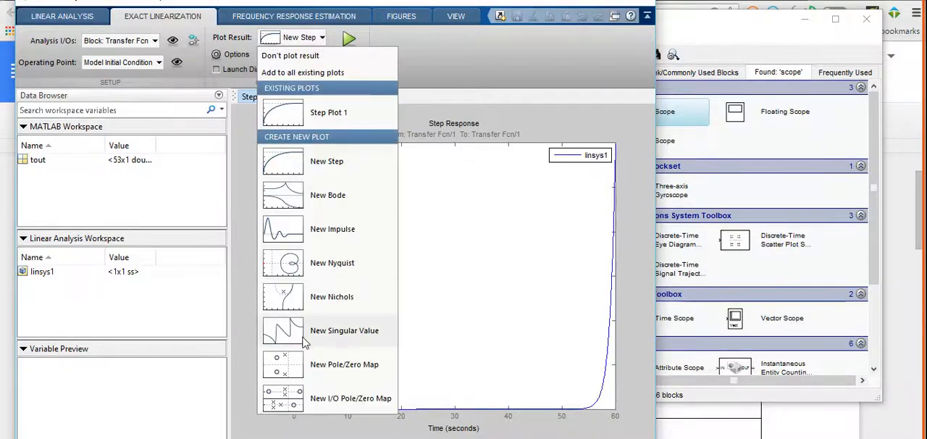
{"action": "left_click", "coordinate": [343, 400]}
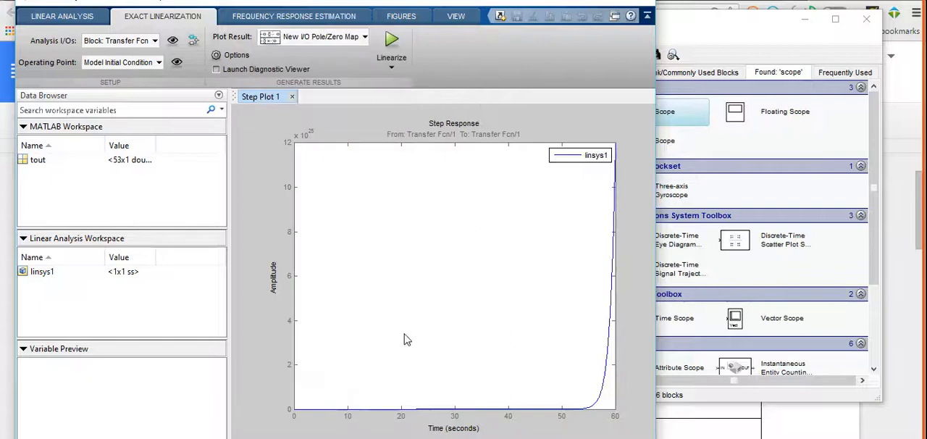
{"action": "left_click", "coordinate": [393, 41]}
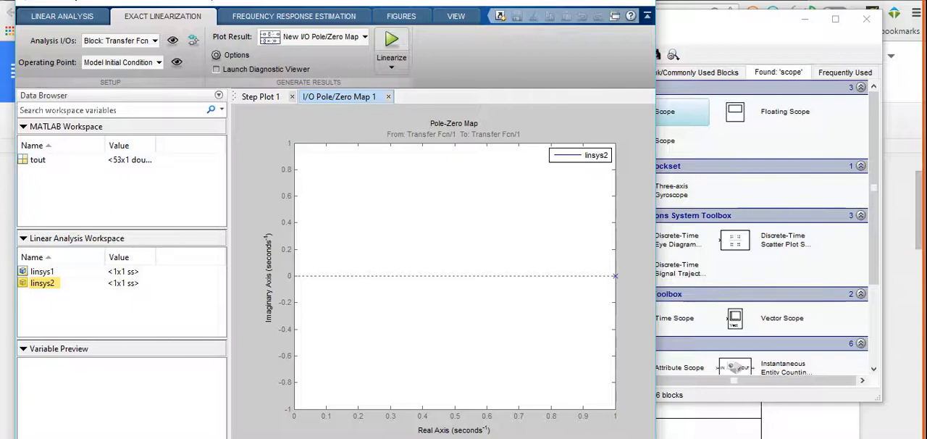
- Close the Linear Analysis Tool without saving the session
{"action": "left_click_drag", "start_coordinate": [512, 0], "coordinate": [517, 29]}
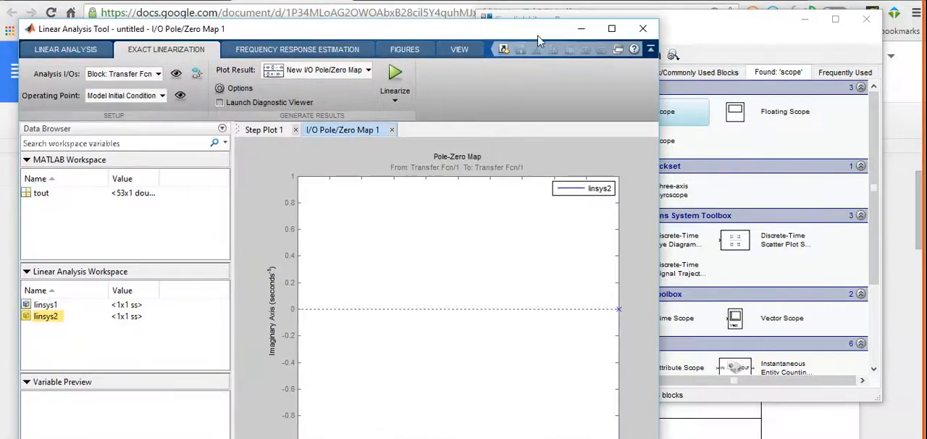
{"action": "left_click", "coordinate": [642, 28]}
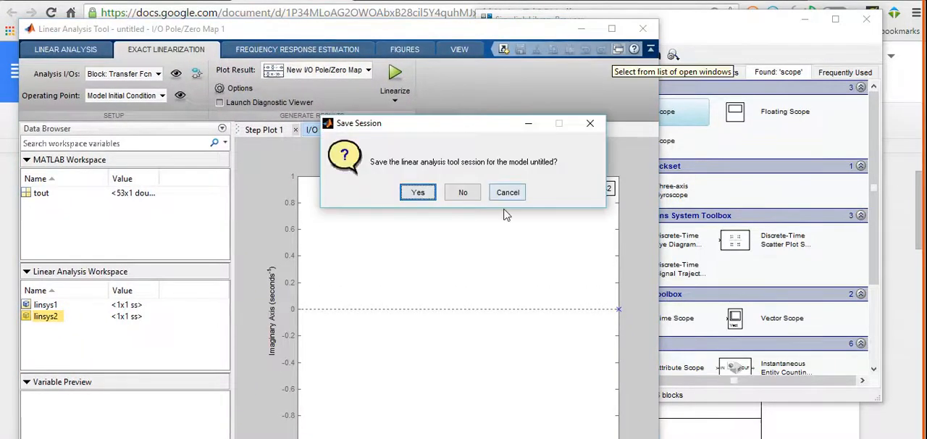
{"action": "left_click", "coordinate": [463, 193]}
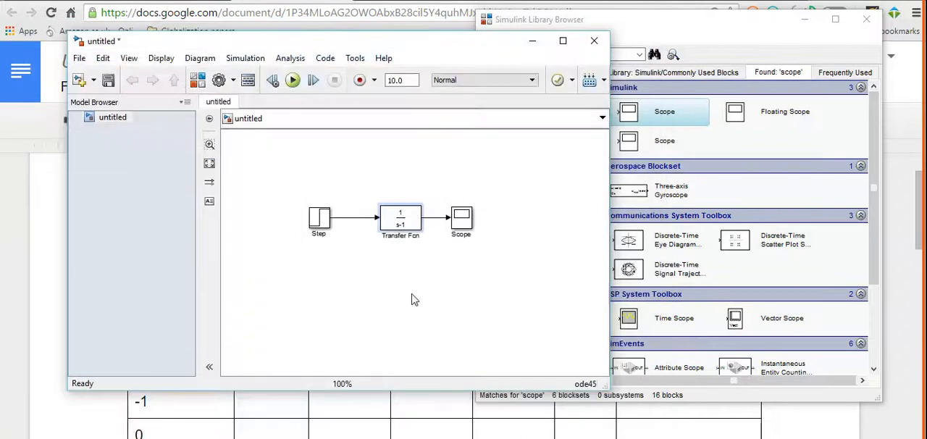
- Set the Transfer Fcn block's denominator coefficients to [1 0]
{"action": "double_click", "coordinate": [403, 213]}
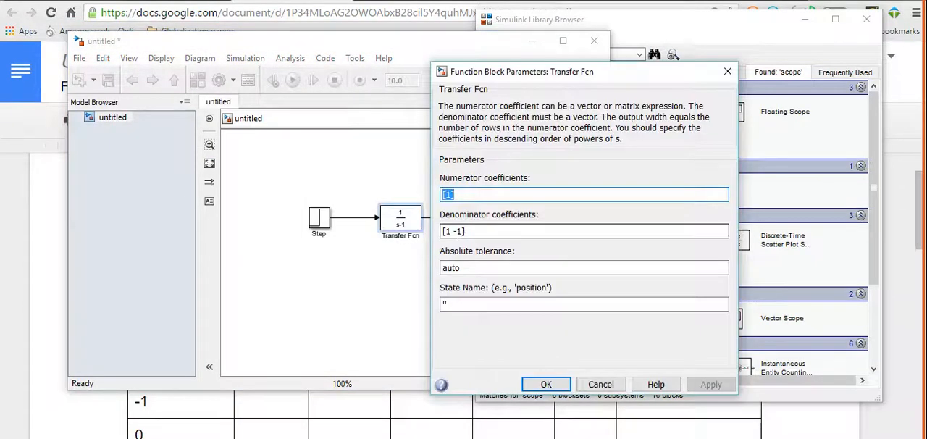
{"action": "key", "text": "Tab"}
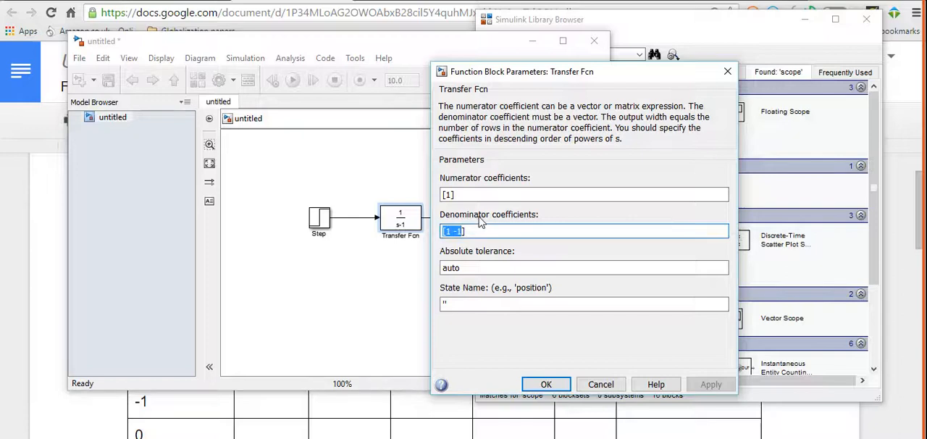
{"action": "type", "text": "["}
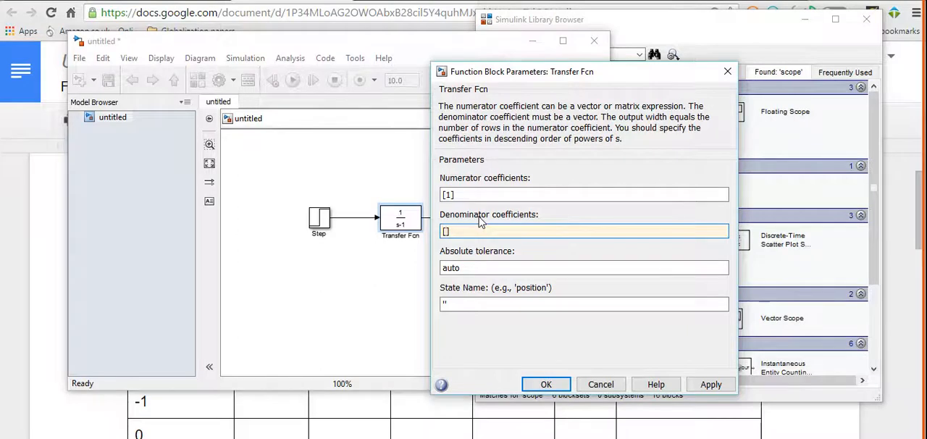
{"action": "type", "text": "1 0"}
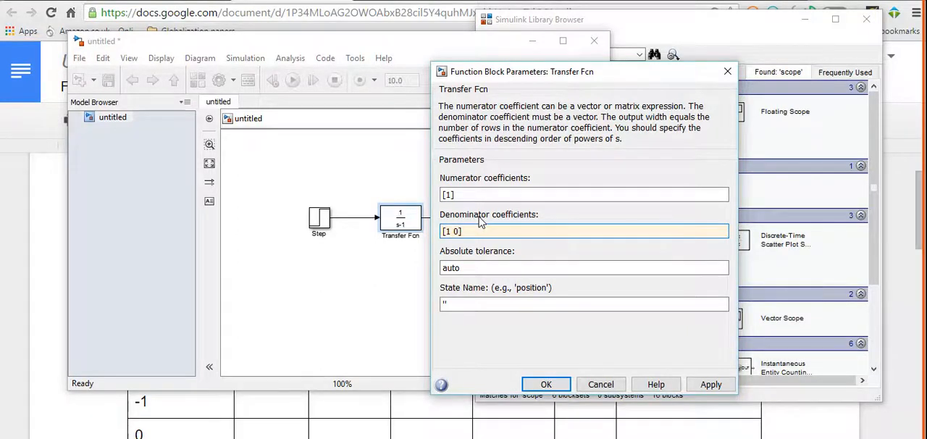
{"action": "left_click", "coordinate": [542, 384]}
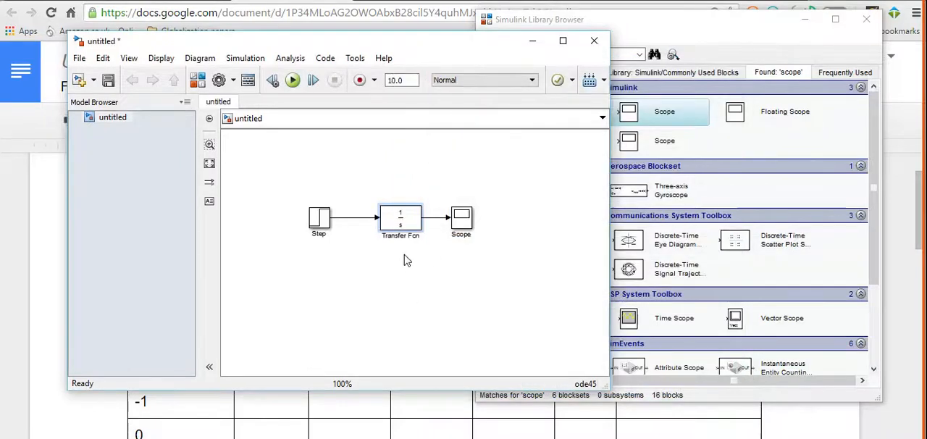
- Linearize the Transfer Fcn block in the Linear Analysis Tool with a New Step plot and bring the whole curve into view
{"action": "right_click", "coordinate": [397, 230]}
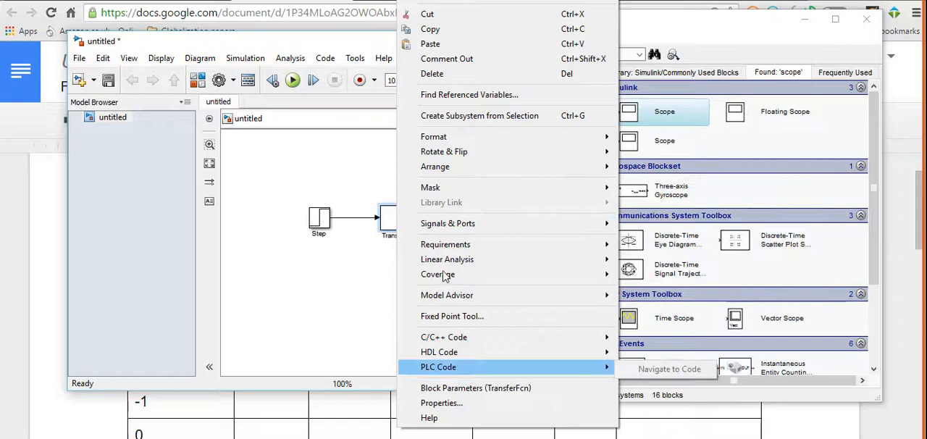
{"action": "mouse_move", "coordinate": [444, 261]}
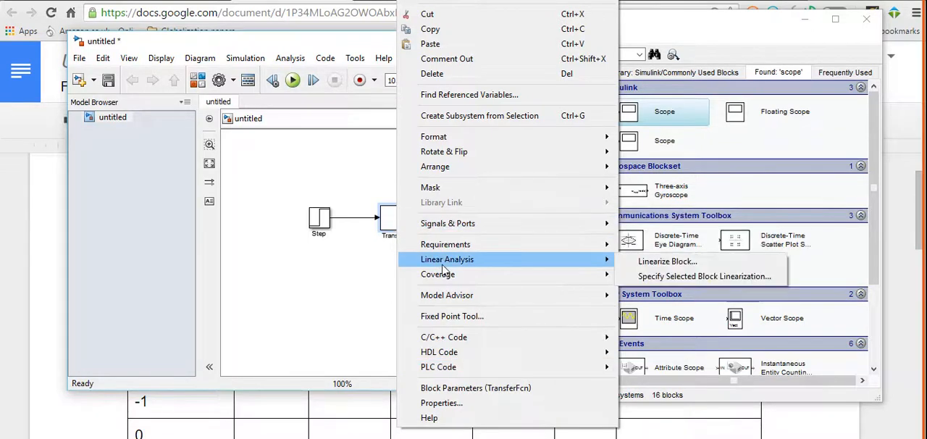
{"action": "left_click", "coordinate": [659, 262]}
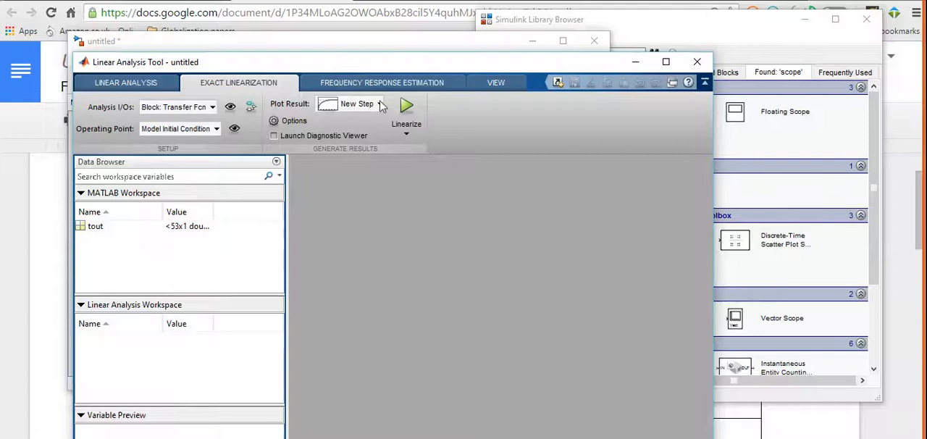
{"action": "left_click", "coordinate": [406, 109]}
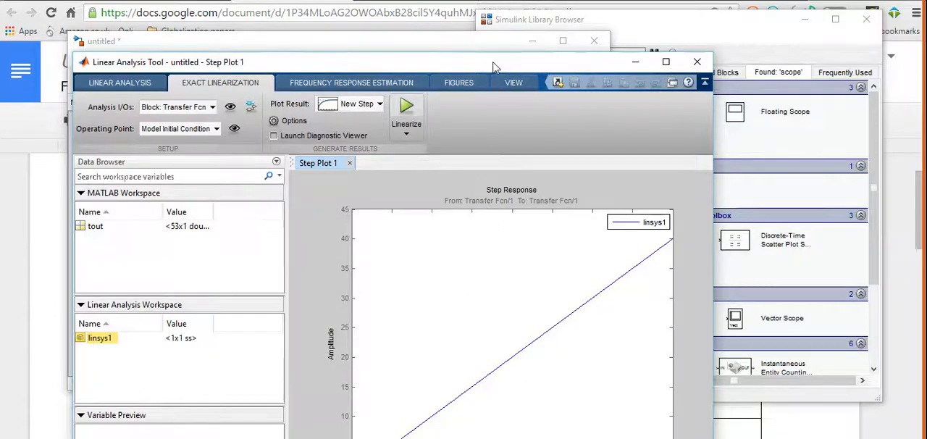
{"action": "left_click_drag", "start_coordinate": [499, 63], "coordinate": [497, 3]}
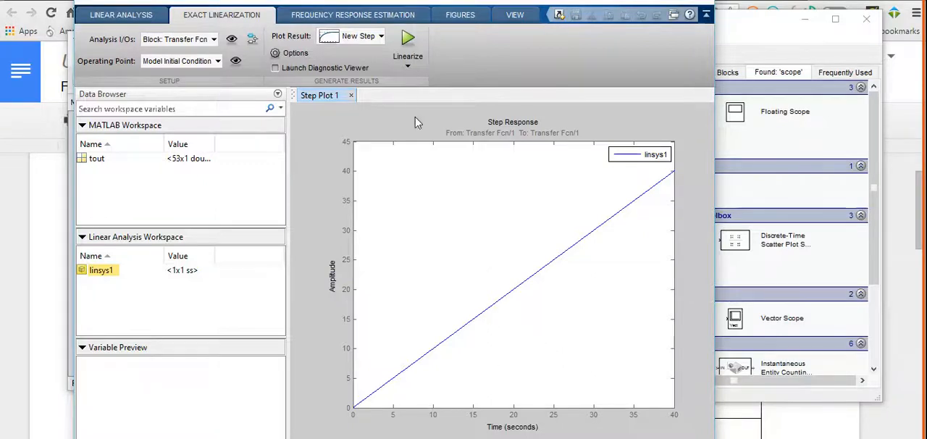
- Choose New I/O Pole/Zero Map as the plot result for the block's linearization
{"action": "left_click", "coordinate": [382, 36]}
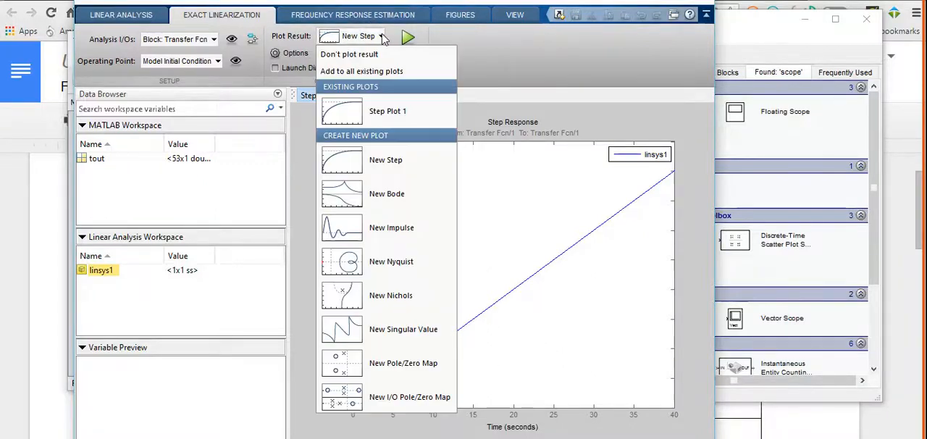
{"action": "left_click", "coordinate": [417, 401]}
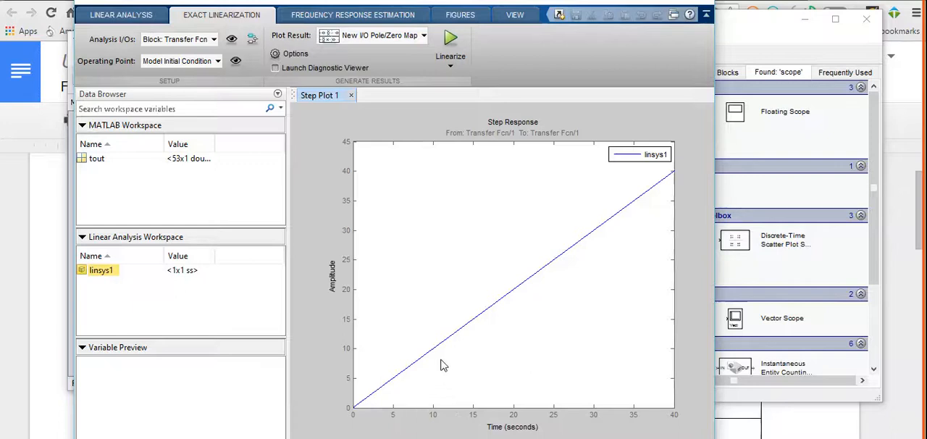